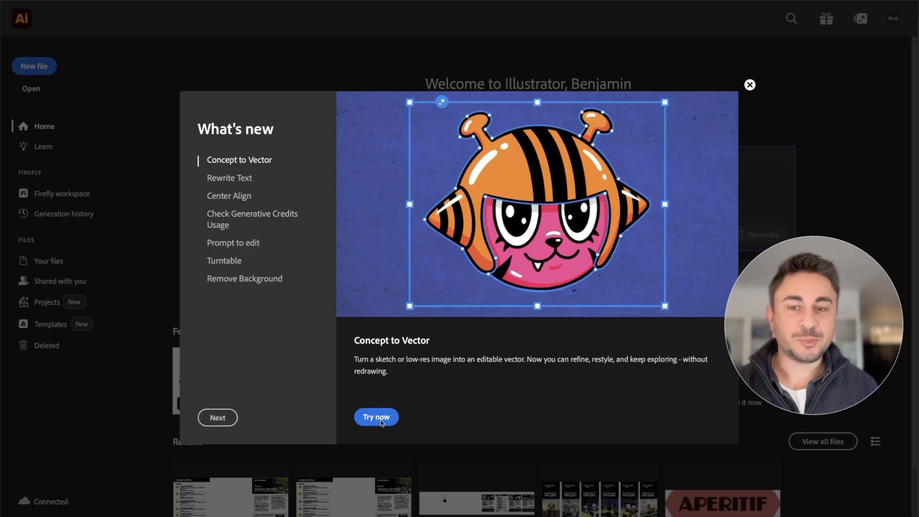
Step: Follow the Concept to Vector tour on the alien sketch, generate it with the 3 Color preset, and accept the use of partner models
click(376, 417)
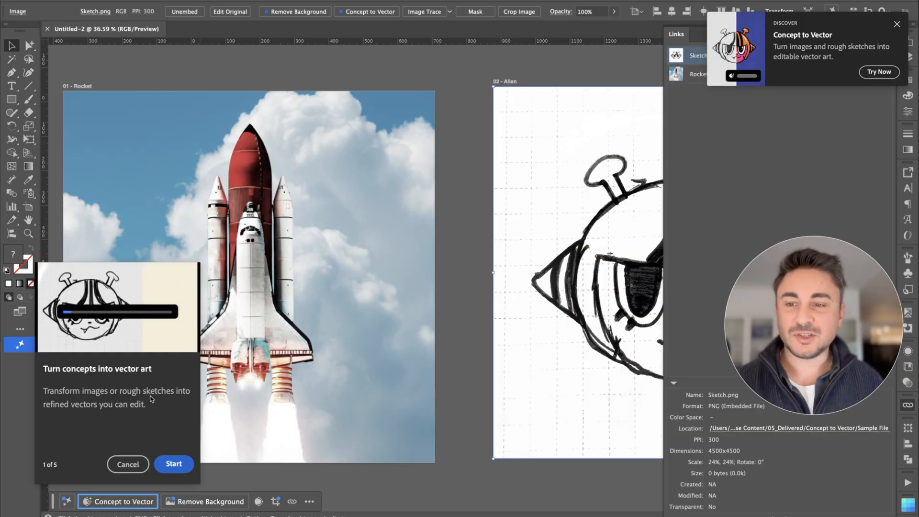
click(174, 464)
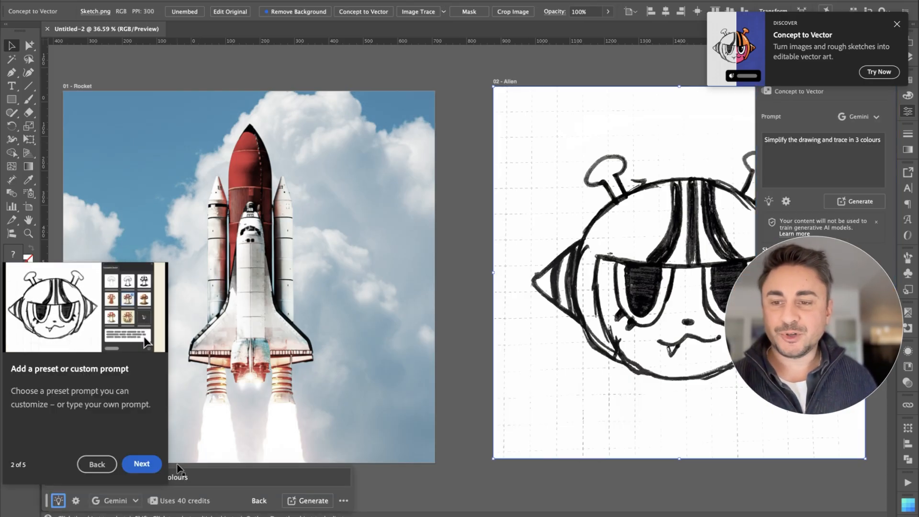
click(142, 464)
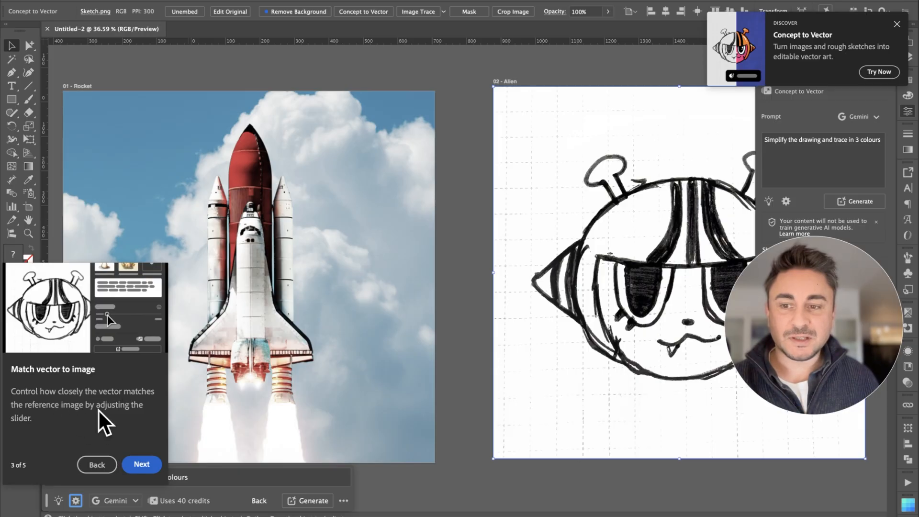
click(144, 464)
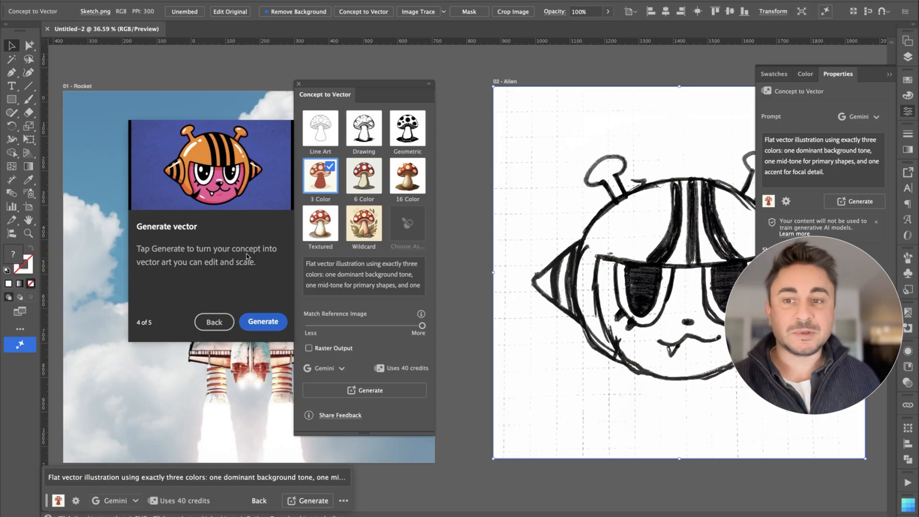
click(264, 322)
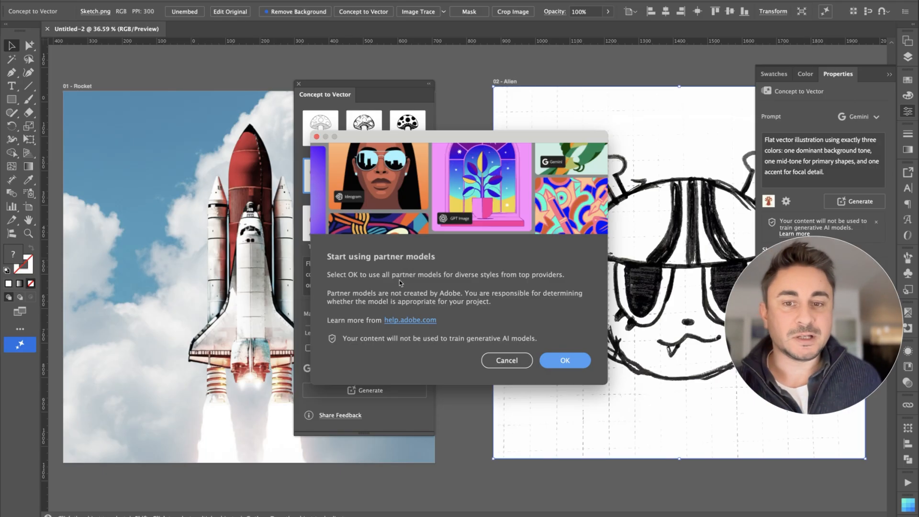
click(567, 362)
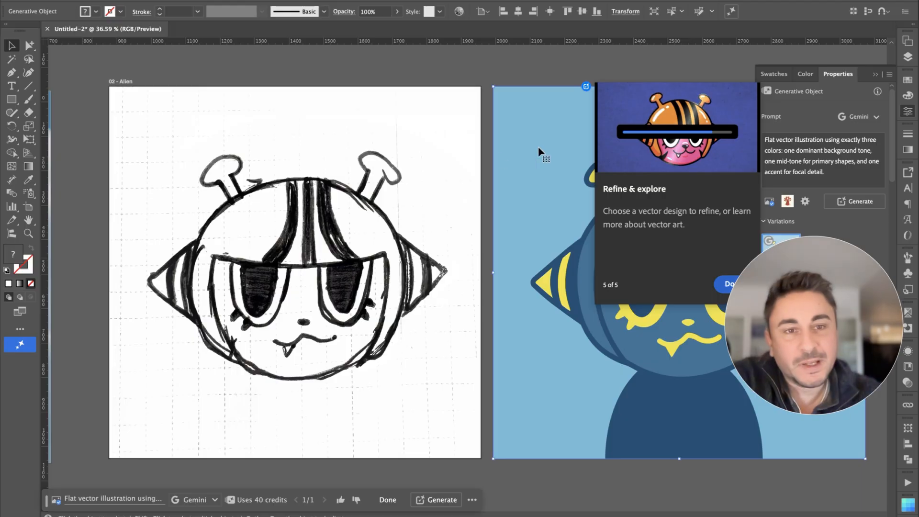
Step: Examine the anchor points and path structure of the generated alien in outline view, then return to preview
scroll(508, 170, right, 3)
scroll(509, 169, down, 2)
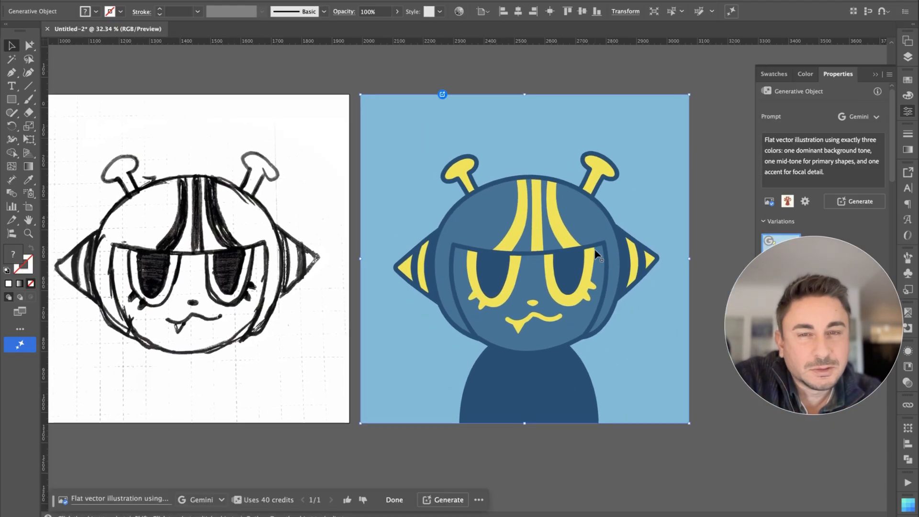
scroll(626, 180, up, 5)
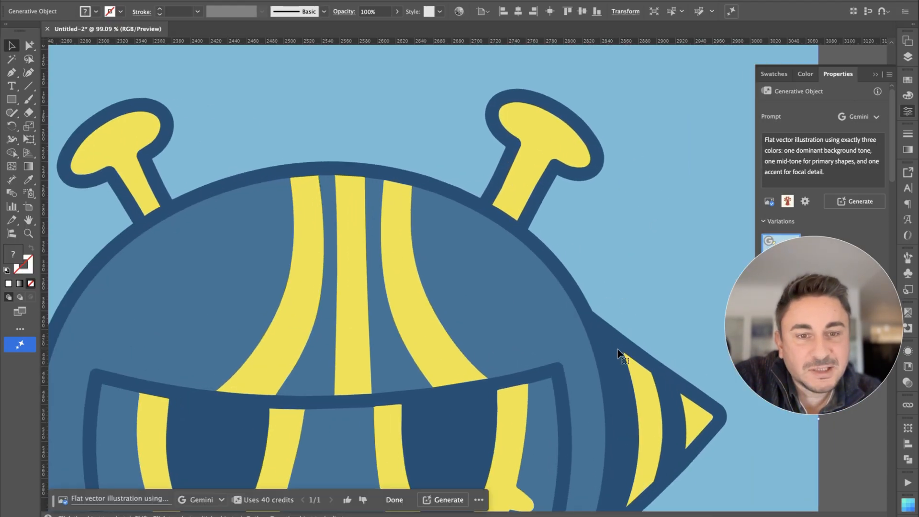
key(super+y)
key(a)
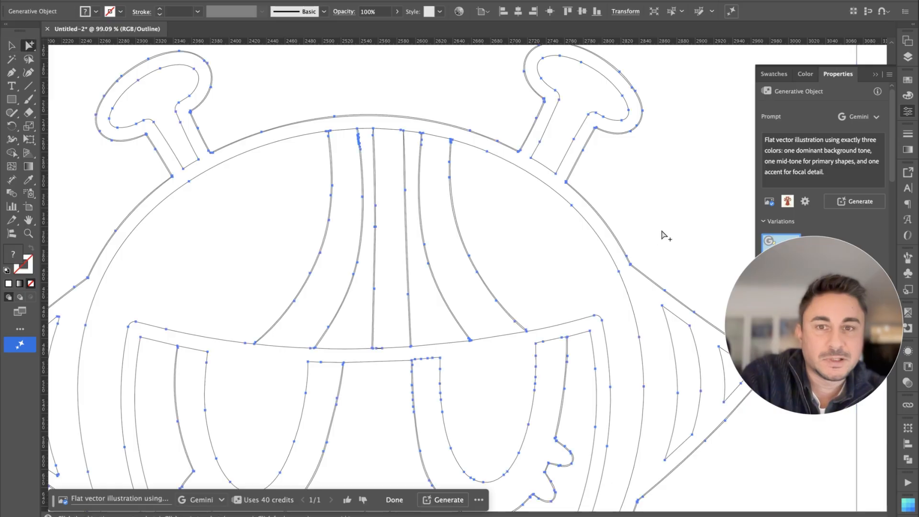
click(662, 231)
drag(455, 101, 424, 68)
click(283, 192)
click(480, 310)
scroll(455, 297, down, 3)
scroll(454, 297, left, 2)
drag(334, 181, 447, 76)
scroll(253, 265, left, 3)
scroll(252, 264, down, 1)
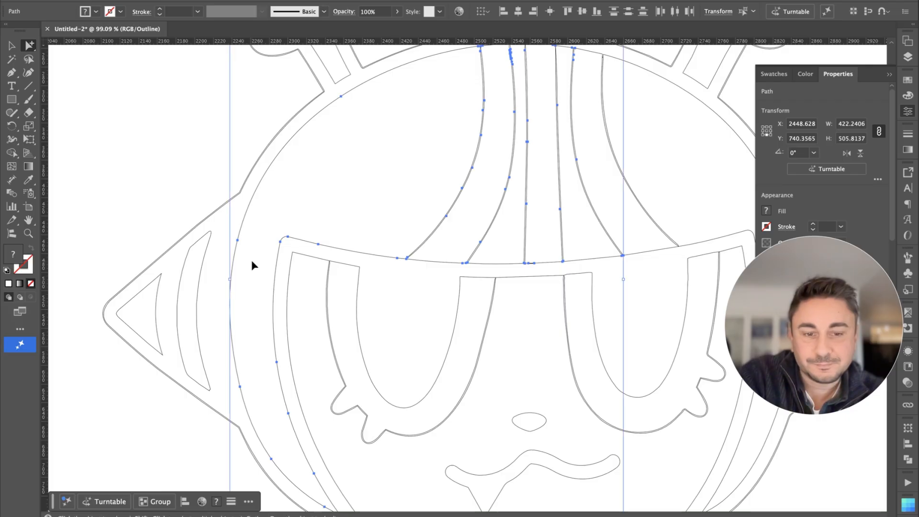
key(super+y)
scroll(326, 261, down, 6)
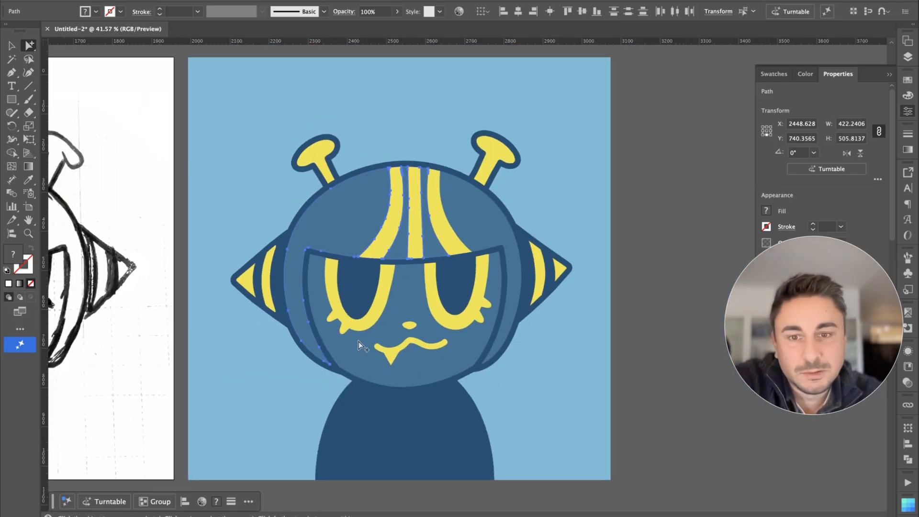
Step: Compare the generated alien with its original sketch and check its separately selectable shapes
scroll(358, 341, down, 3)
scroll(358, 340, left, 2)
click(410, 479)
scroll(383, 450, left, 5)
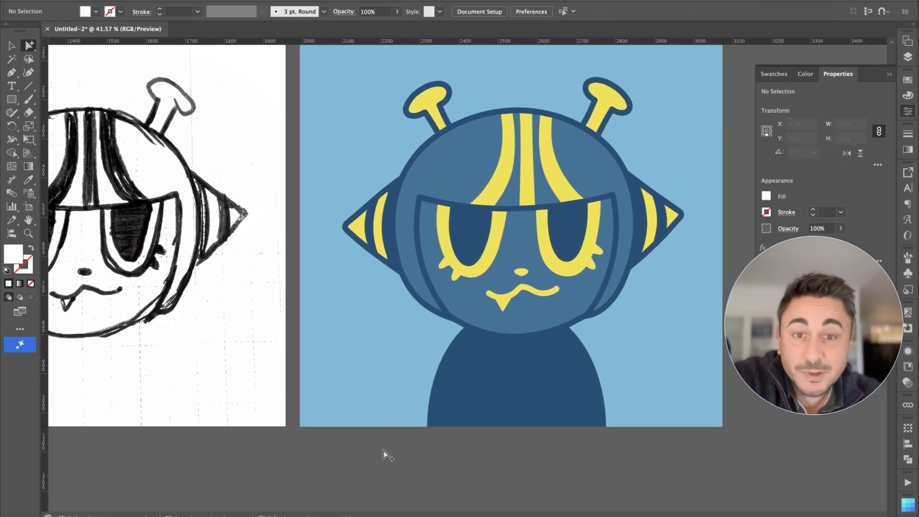
scroll(383, 450, up, 3)
scroll(383, 450, left, 4)
scroll(384, 450, down, 1)
click(428, 292)
click(570, 295)
click(586, 82)
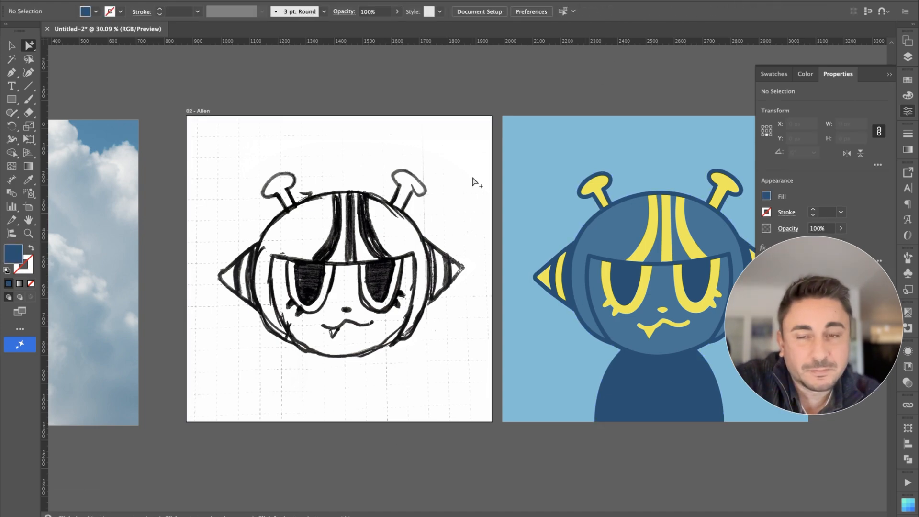
Step: Start Concept to Vector on the rocket image and review the partner models on offer without changing the model
scroll(475, 181, down, 3)
scroll(475, 181, left, 4)
click(290, 202)
scroll(290, 202, up, 3)
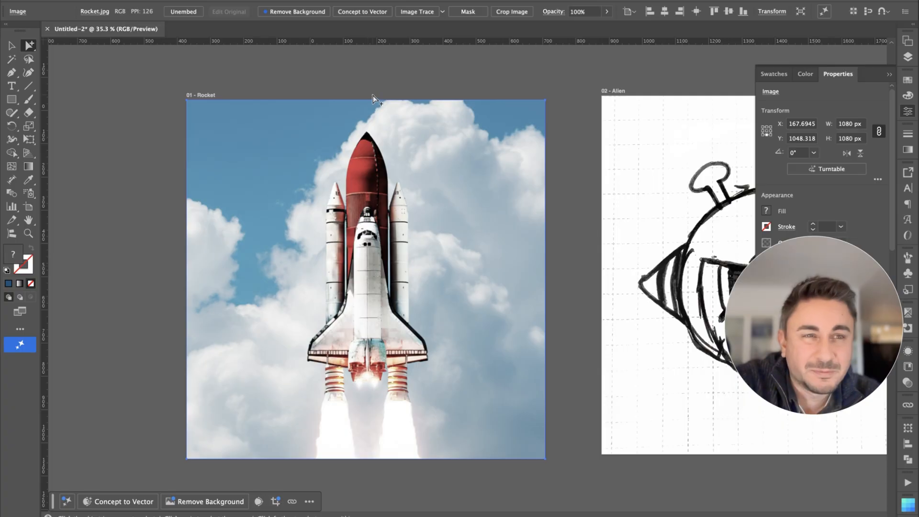
click(119, 501)
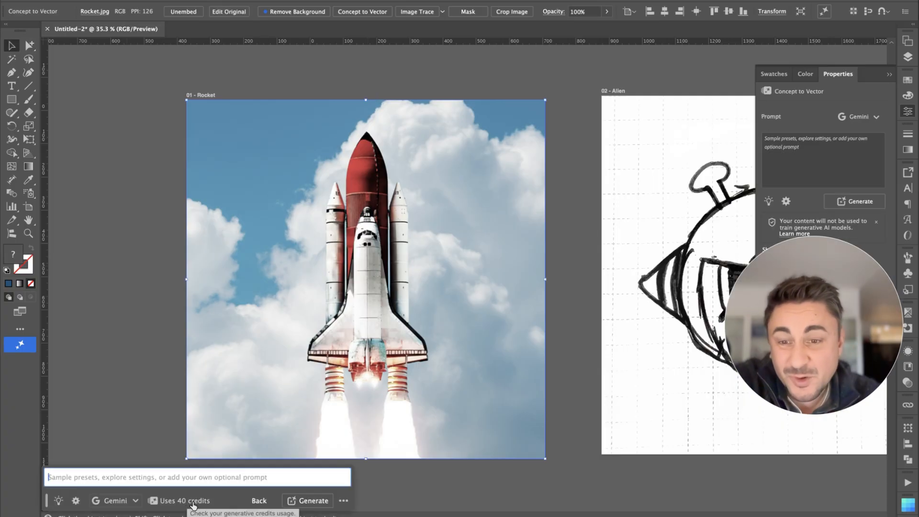
click(126, 500)
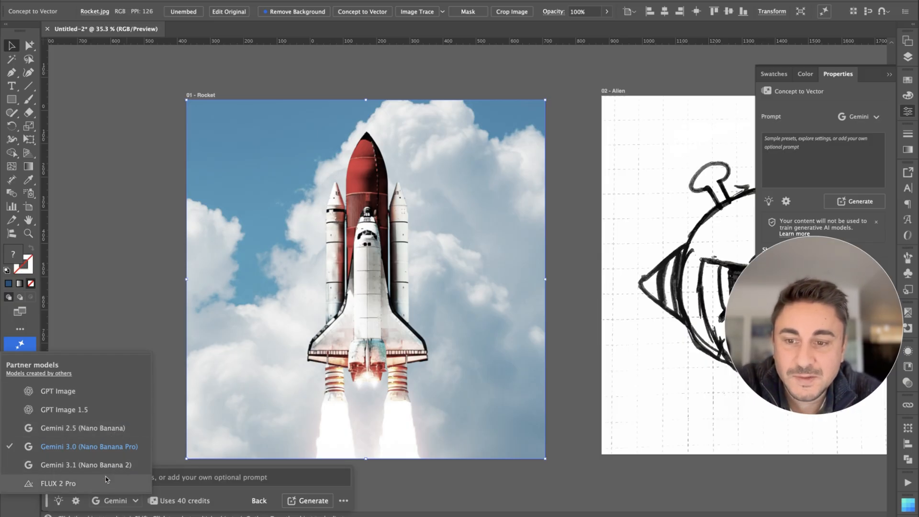
click(209, 428)
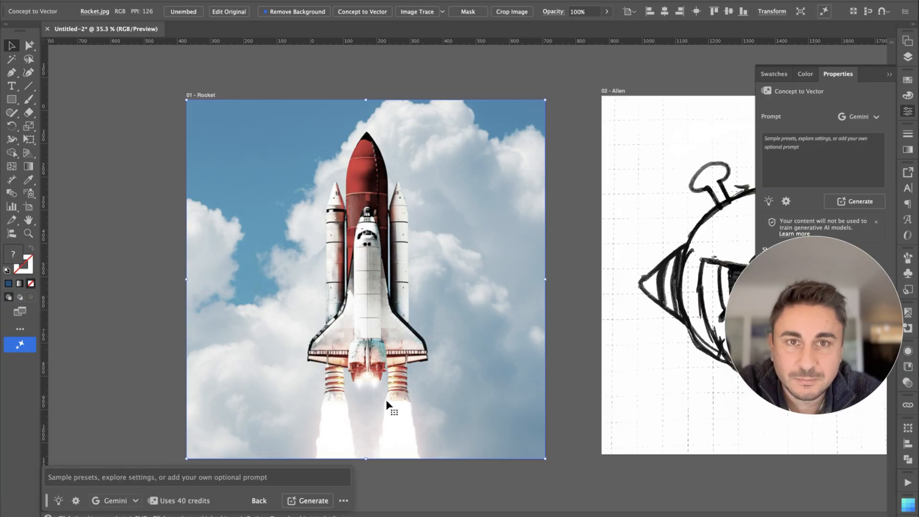
Step: Place IMG_1207.jpg, the bird sketch, in the empty area below the rocket artboard and scale it down
scroll(499, 386, right, 5)
scroll(498, 386, right, 5)
scroll(499, 387, down, 3)
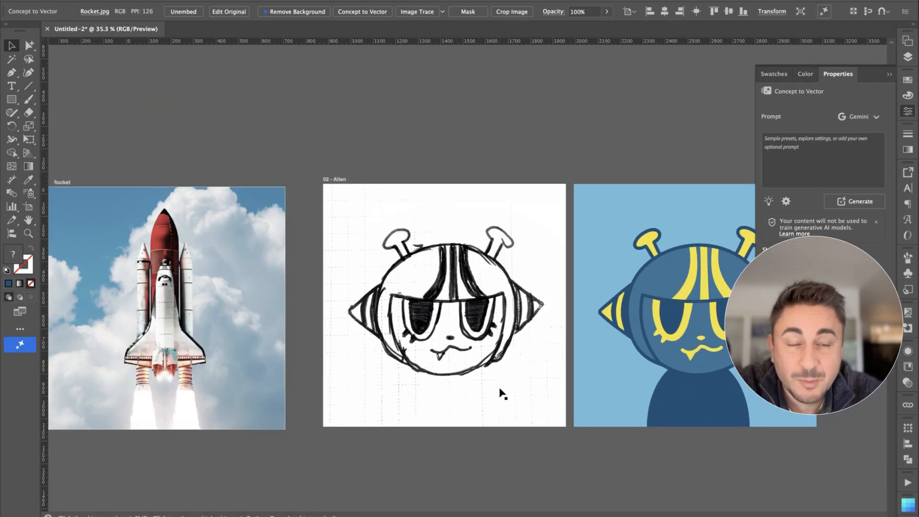
scroll(502, 393, down, 3)
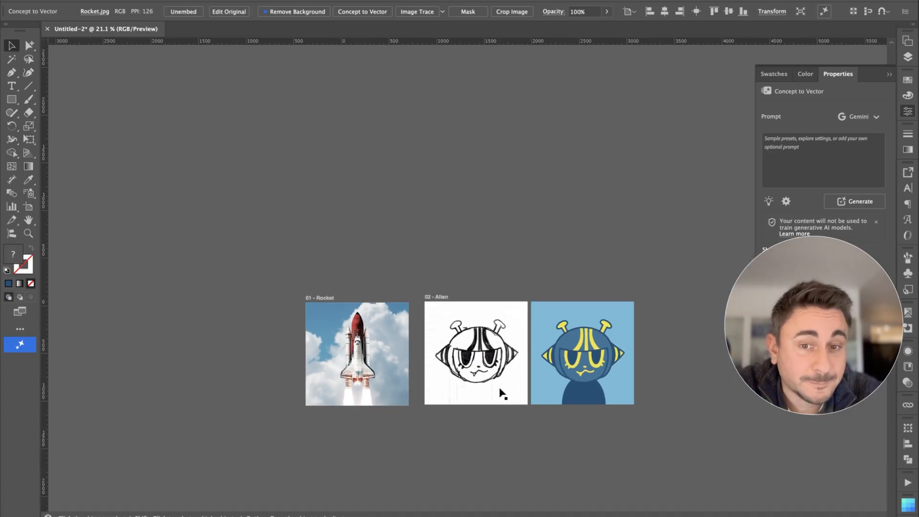
scroll(499, 392, down, 5)
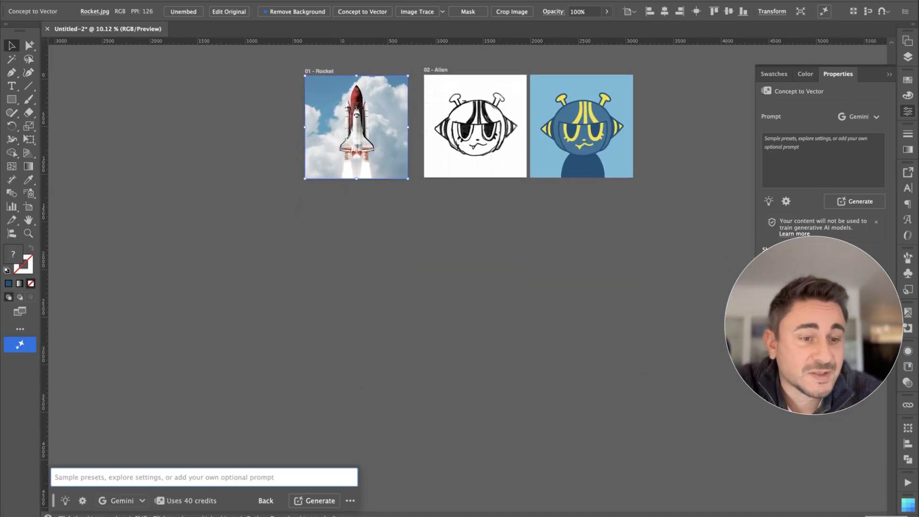
click(885, 516)
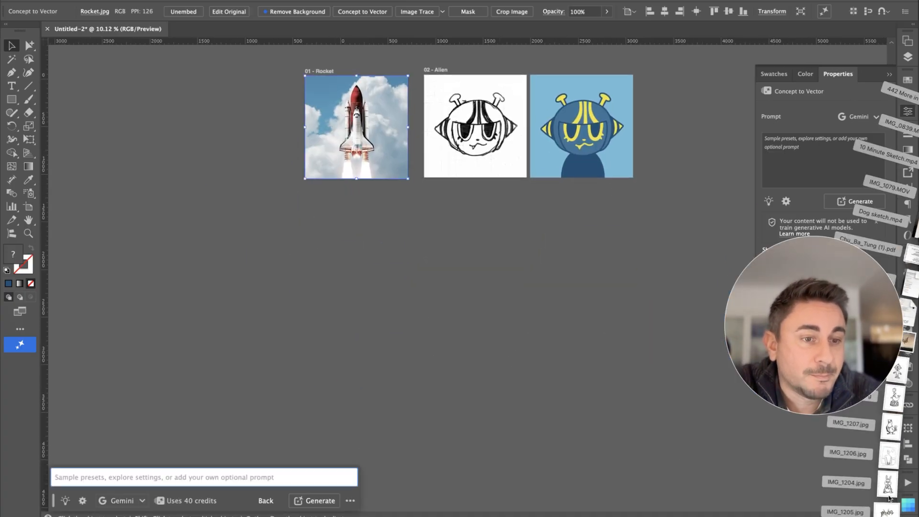
mouse_move(892, 428)
mouse_down()
mouse_move(646, 353)
mouse_move(445, 277)
mouse_up()
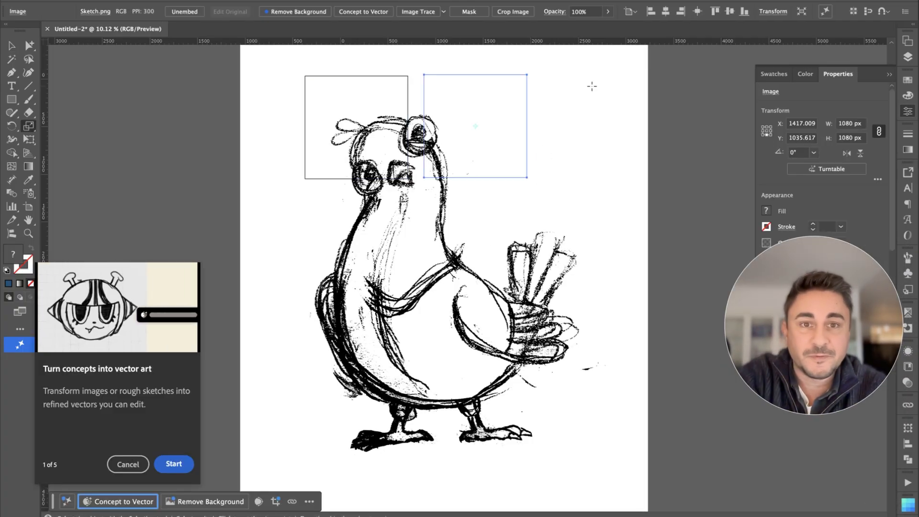
drag(540, 142, 538, 159)
super+click(546, 154)
mouse_move(597, 109)
mouse_down()
mouse_move(538, 178)
mouse_move(553, 141)
mouse_move(481, 242)
mouse_up()
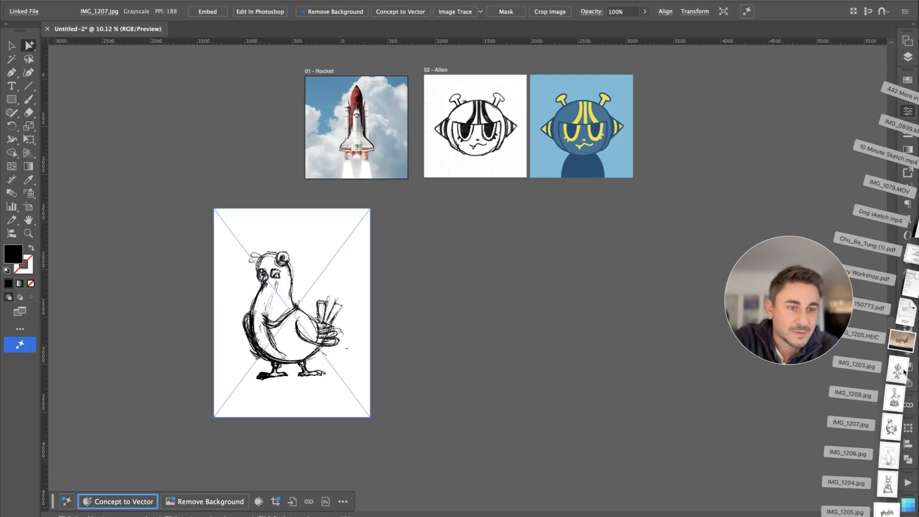
Step: Place IMG_1203.jpg, the boy sketch, scale it down and position it beside the bird sketch
drag(903, 372, 616, 311)
drag(672, 146, 639, 195)
key(v)
mouse_move(622, 248)
mouse_down()
mouse_move(452, 250)
mouse_move(468, 245)
mouse_up()
drag(538, 417, 539, 419)
key(a)
Step: Place IMG_1205.jpg, the "phobia" lettering, and fit it into the row beside the boy sketch
click(811, 434)
click(885, 516)
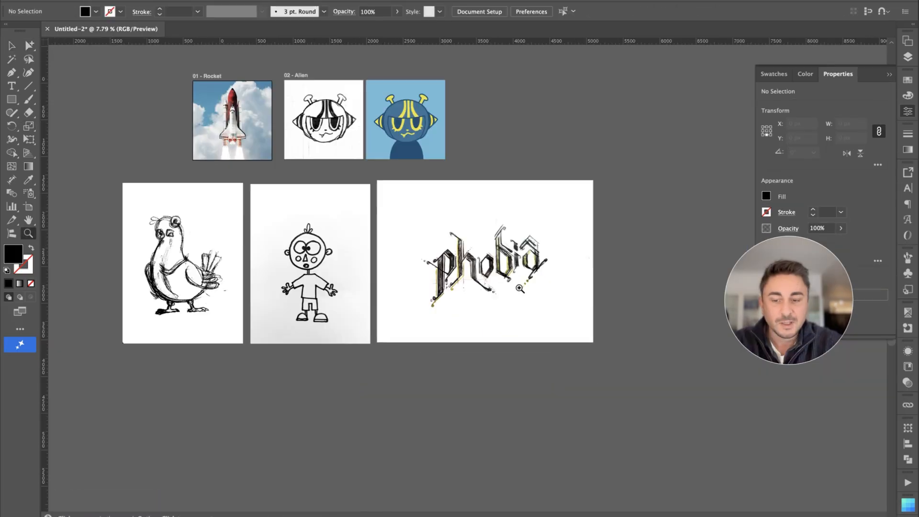
click(520, 289)
key(a)
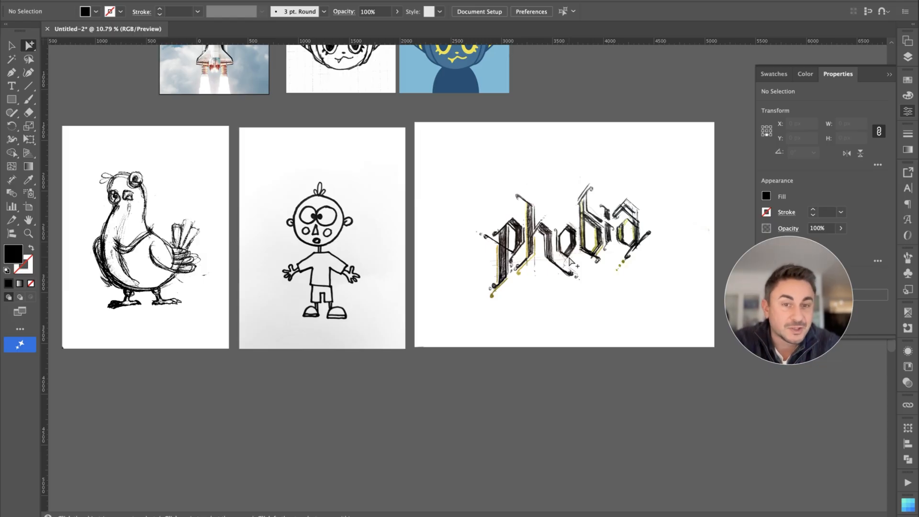
Step: Generate a vector from the bird sketch with Concept to Vector, using the 6 Color preset and Match Reference Image set to about halfway
scroll(570, 262, left, 3)
scroll(369, 205, up, 5)
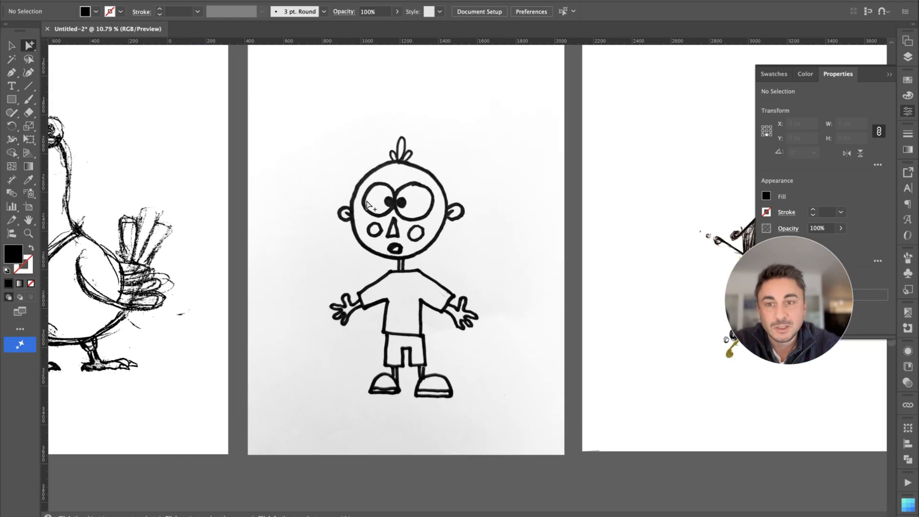
scroll(369, 206, left, 10)
scroll(369, 205, left, 5)
click(363, 243)
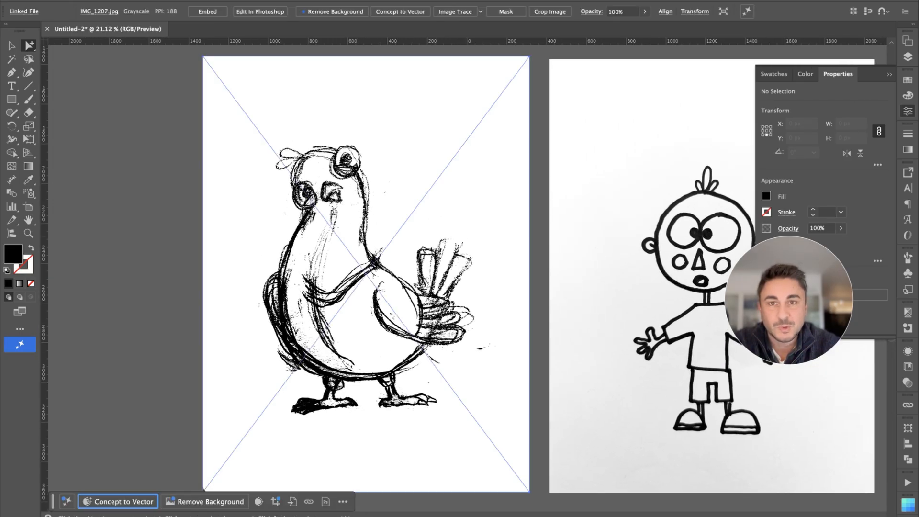
click(131, 502)
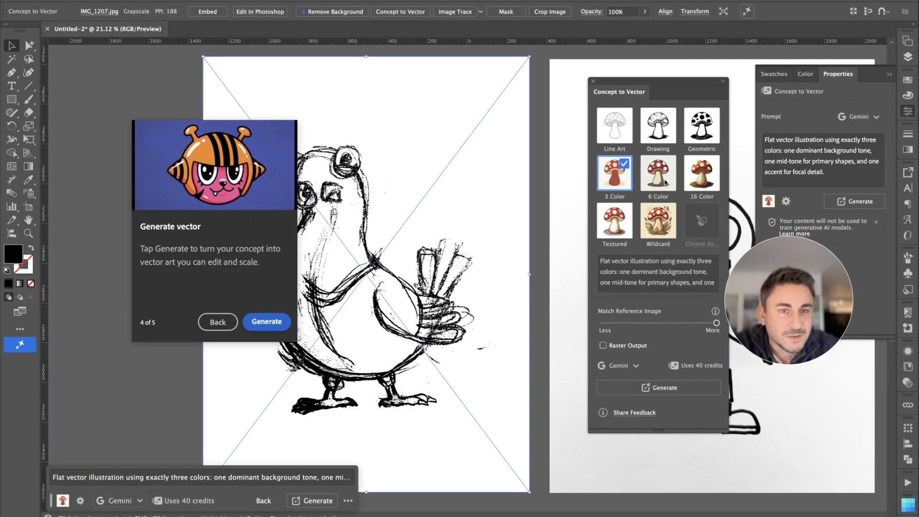
click(665, 183)
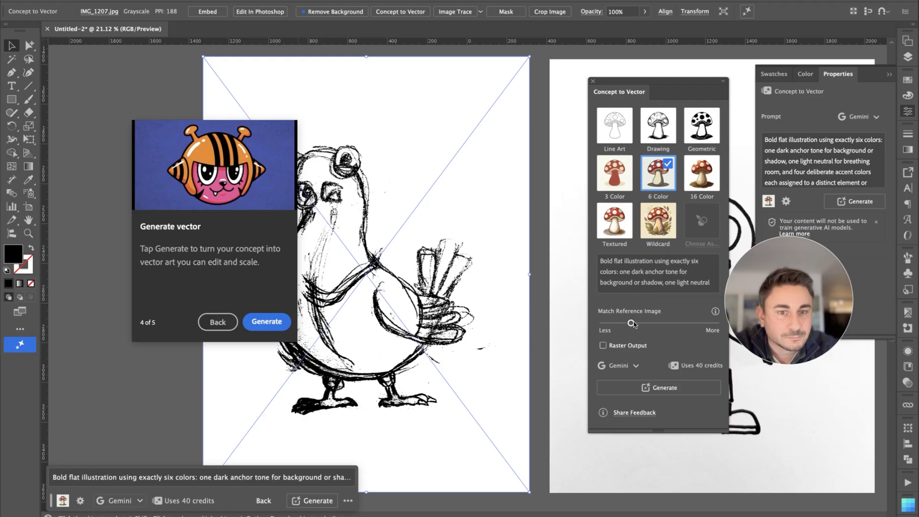
drag(631, 324, 659, 324)
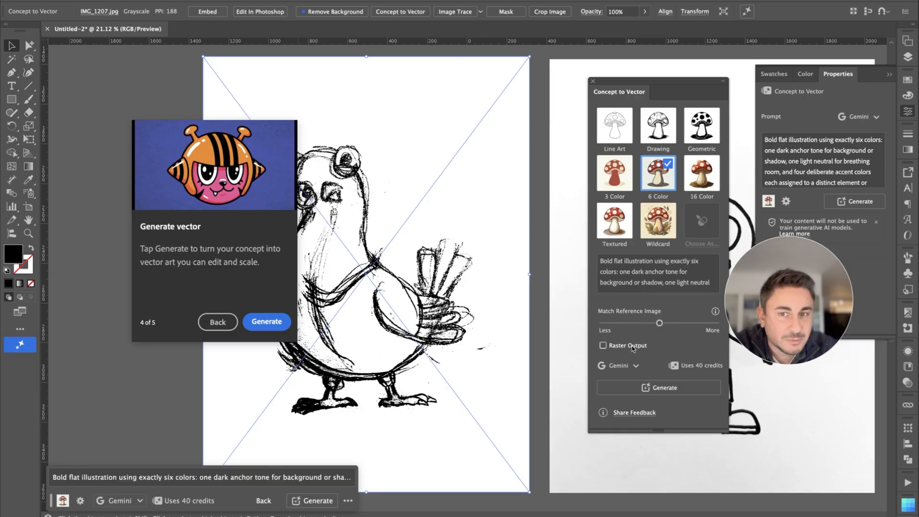
click(664, 387)
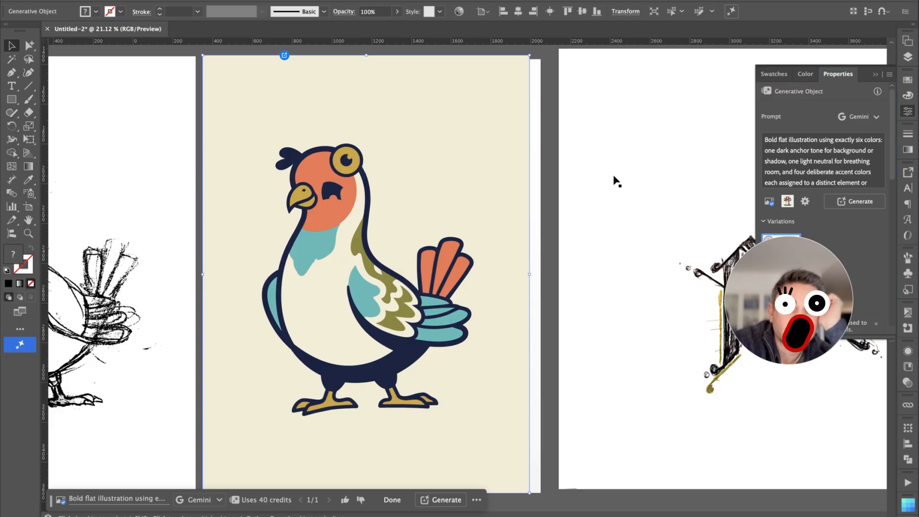
Step: Compare the generated bird with its sketch and move the vector version to the other side of the sketch, clear of the boy
scroll(486, 206, left, 5)
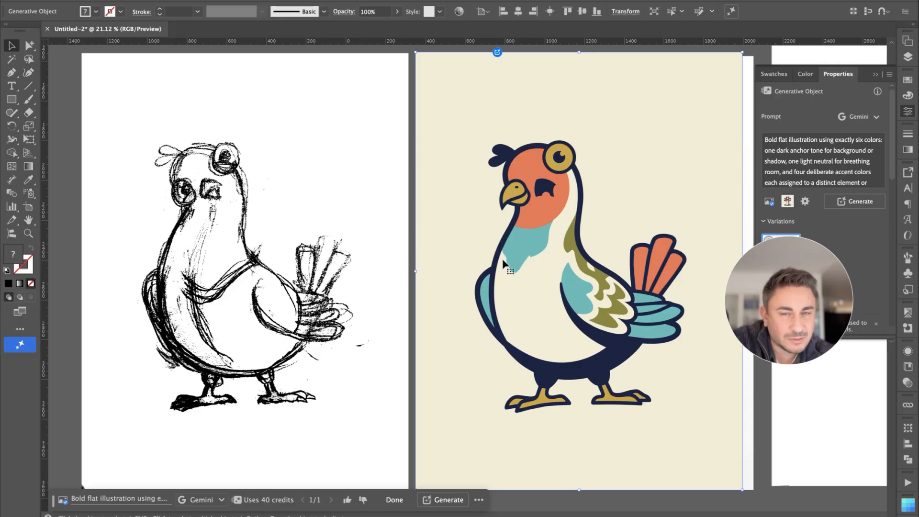
scroll(566, 377, down, 5)
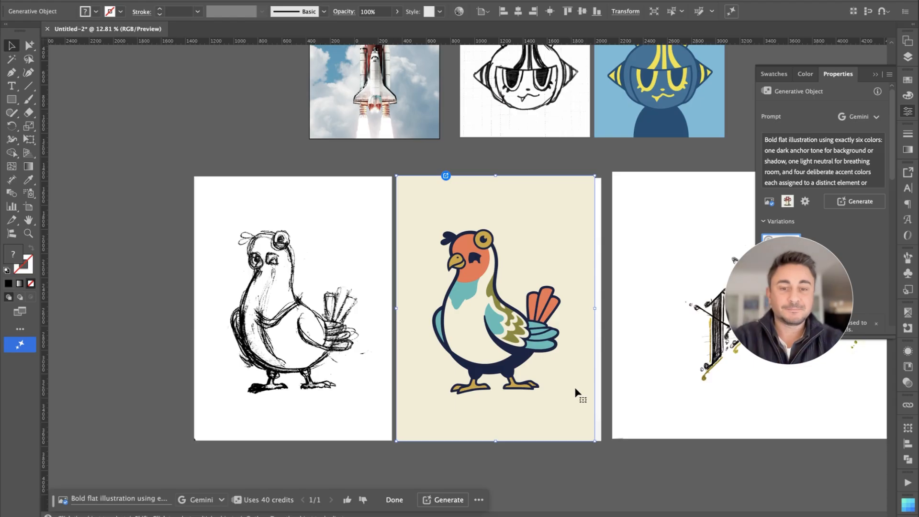
drag(576, 388, 164, 346)
Step: Generate a clean vector from the boy sketch with Concept to Vector, prompting for bold, well-defined lines without shading, textures or noise
scroll(457, 327, right, 5)
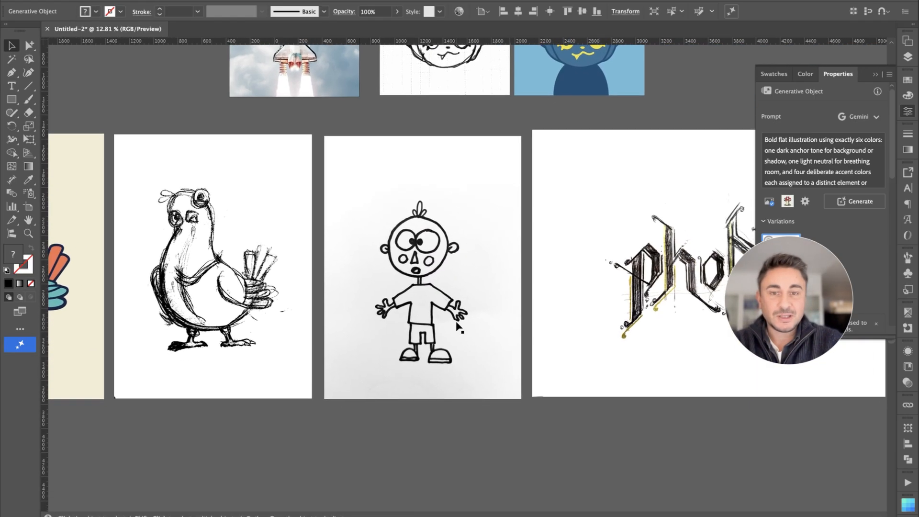
click(479, 321)
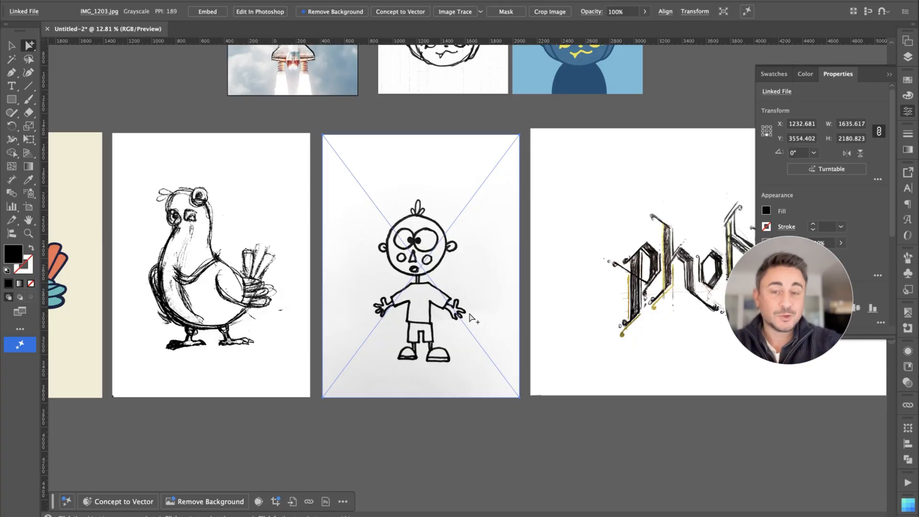
scroll(477, 320, up, 3)
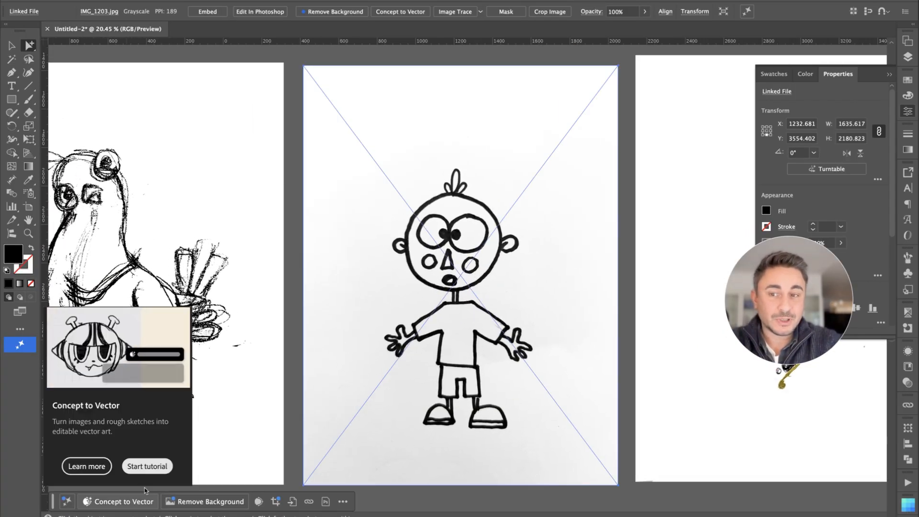
click(120, 501)
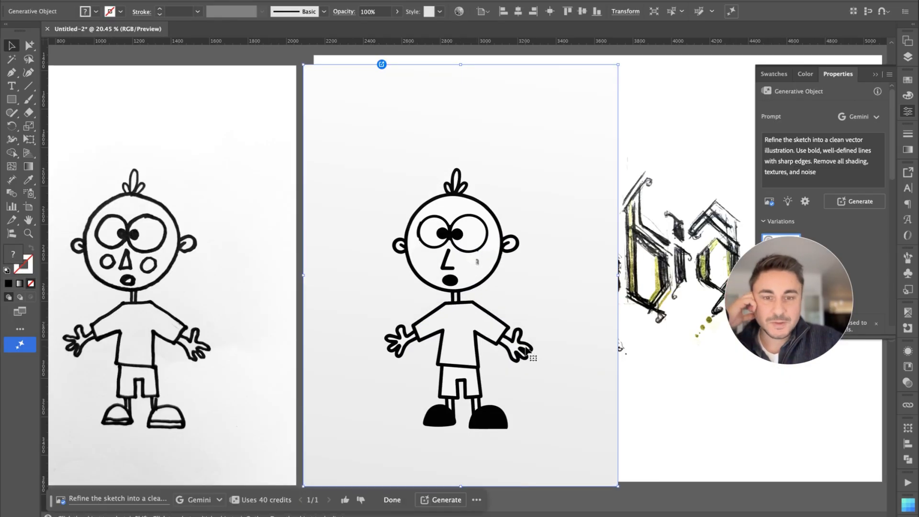
Step: Compare the generated black-and-white boy with its sketch and move the vector version below the bird sketch
scroll(526, 350, left, 5)
scroll(525, 350, down, 3)
scroll(526, 349, up, 4)
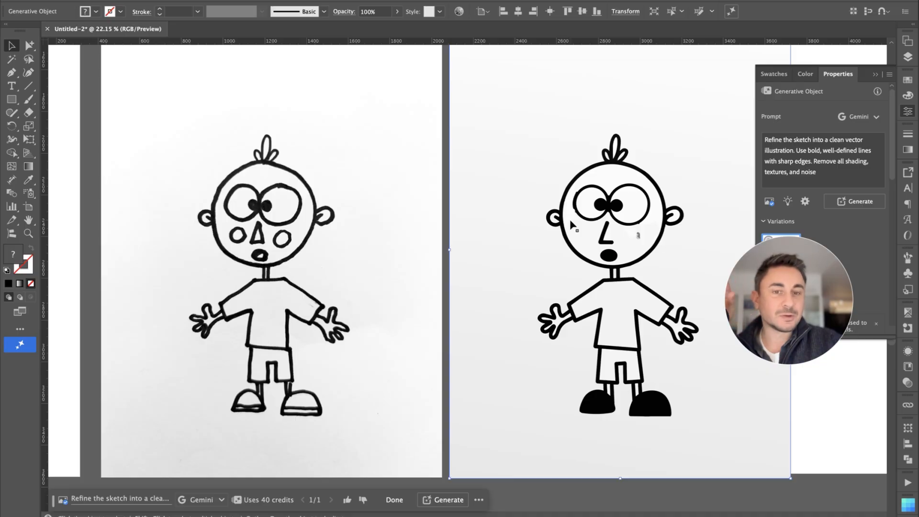
scroll(634, 266, up, 5)
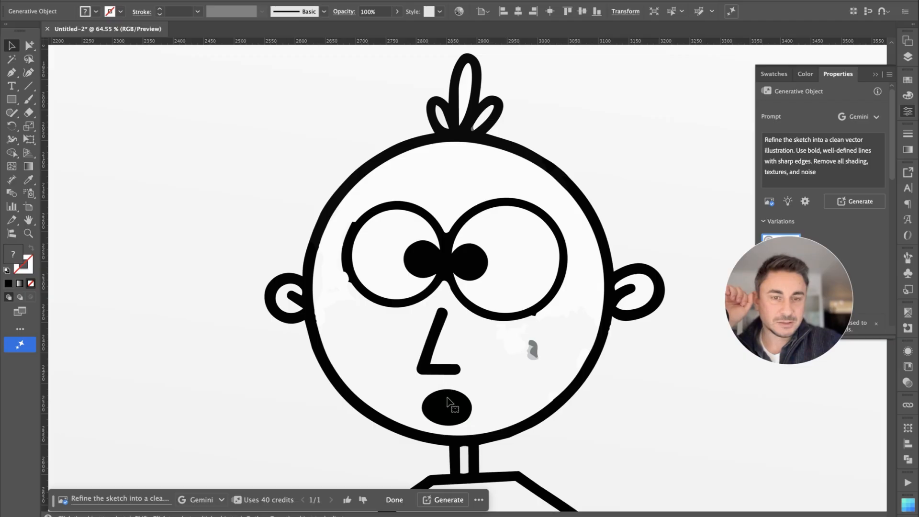
scroll(448, 401, down, 2)
scroll(447, 402, down, 4)
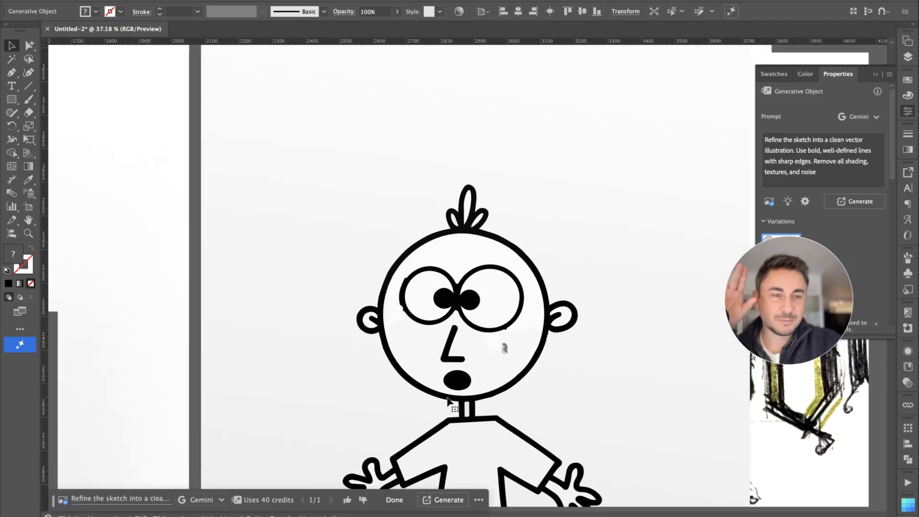
scroll(344, 347, down, 4)
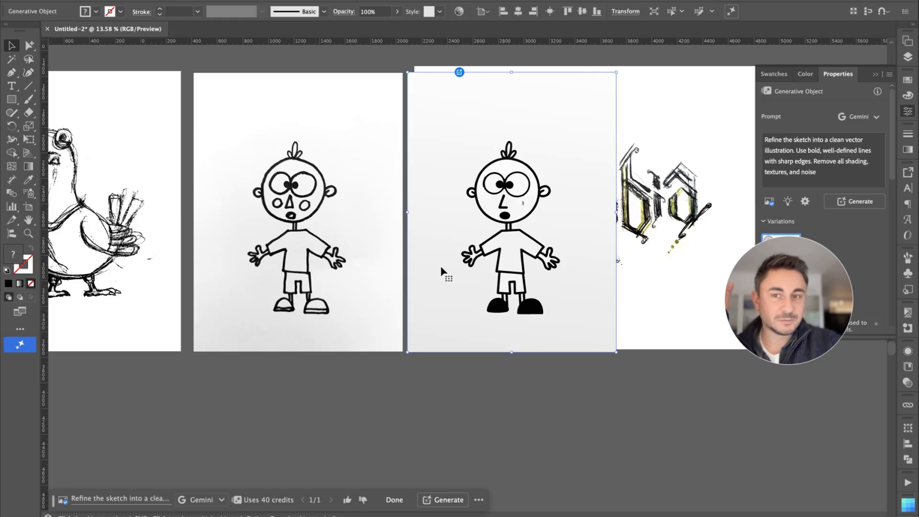
drag(537, 102, 139, 389)
Step: Generate another vector from the boy sketch using the 6 Color preset with Match Reference Image at its maximum
click(258, 321)
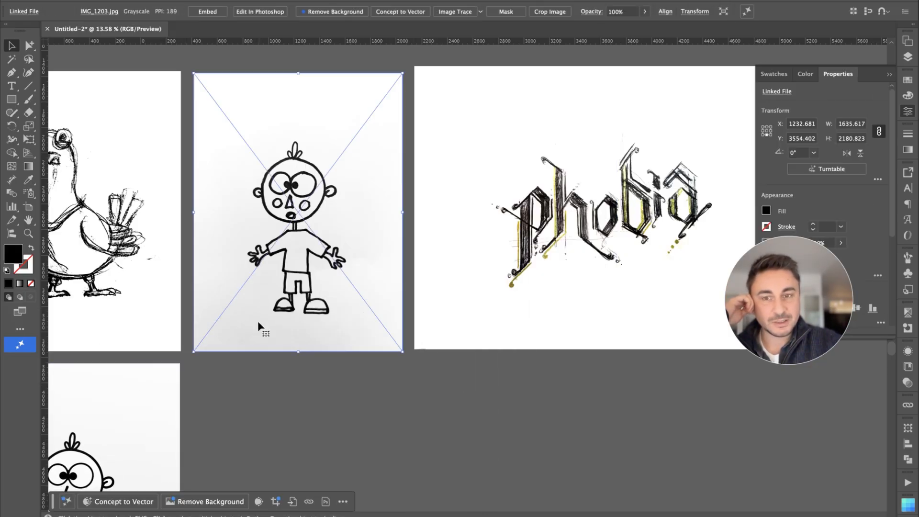
scroll(258, 321, left, 5)
scroll(257, 321, up, 1)
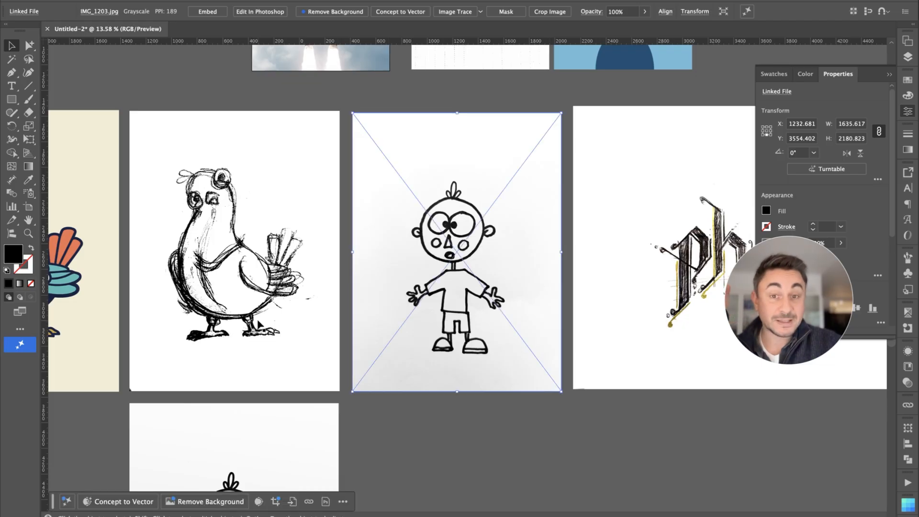
scroll(258, 321, up, 1)
scroll(258, 324, up, 1)
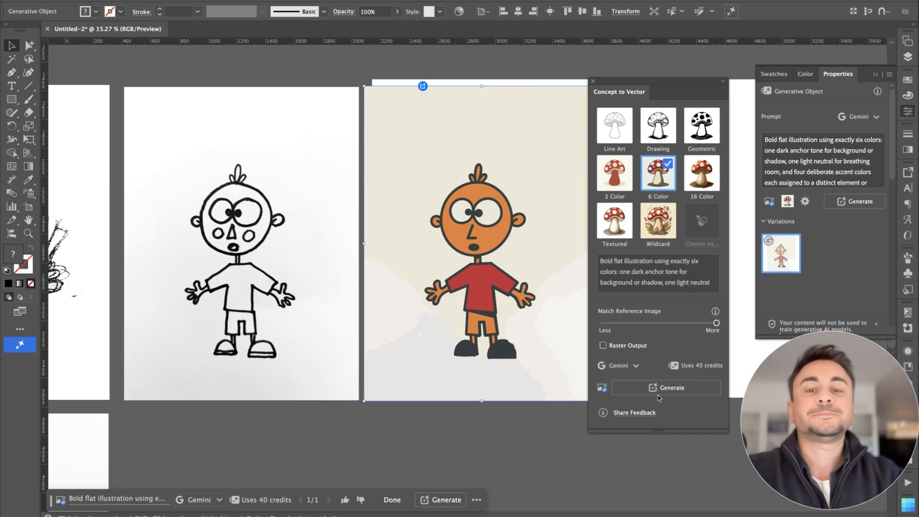
Step: Inspect the colored boy's face, hands and background against the sketch, and move the colored version below the original boy sketch
scroll(465, 223, up, 3)
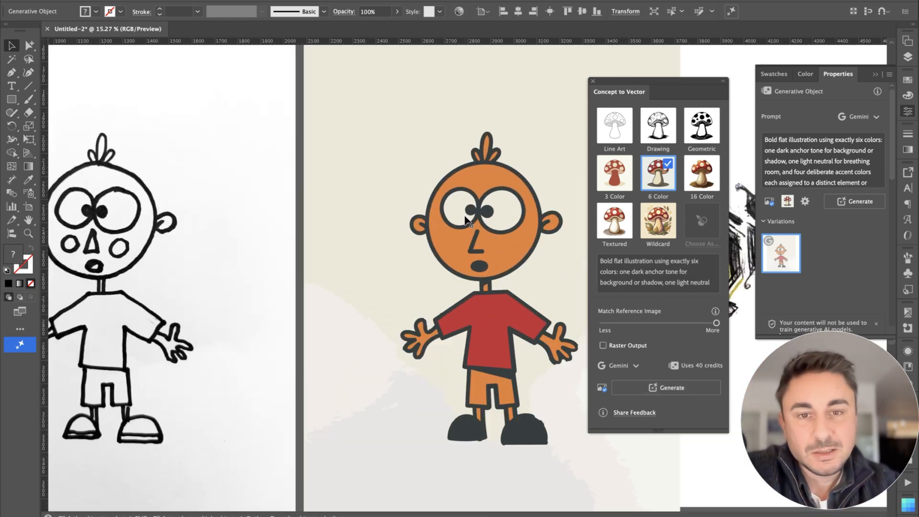
scroll(484, 274, left, 3)
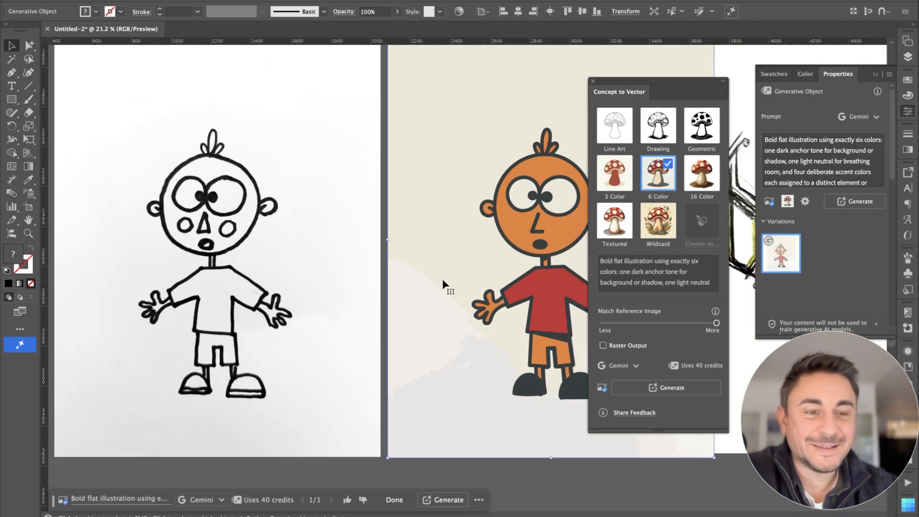
scroll(442, 279, down, 3)
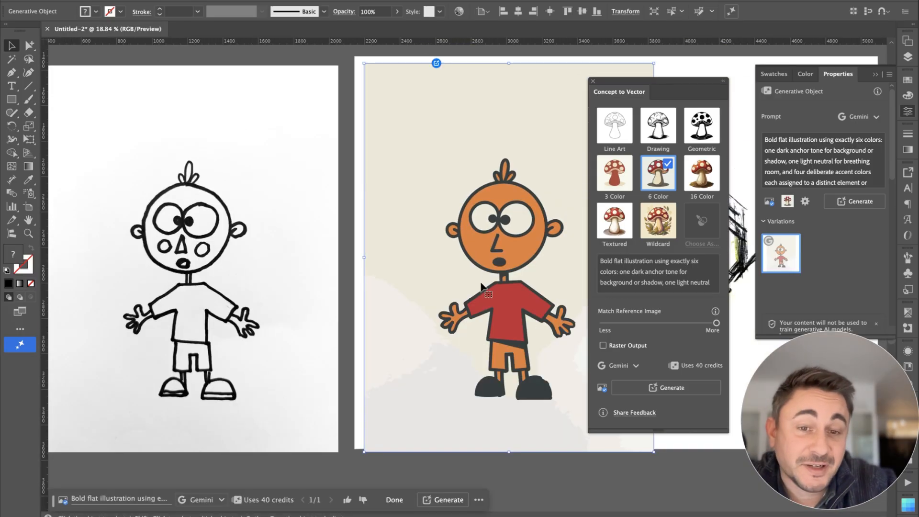
scroll(509, 336, up, 3)
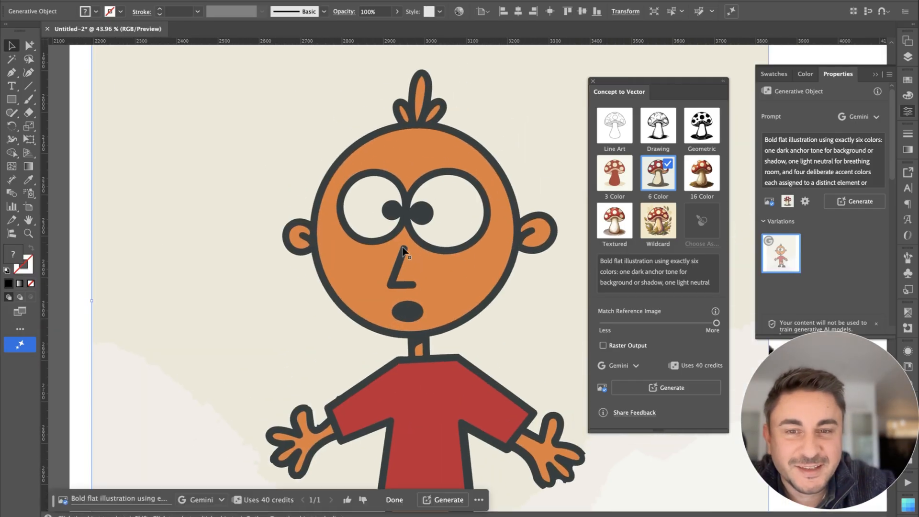
scroll(445, 312, down, 3)
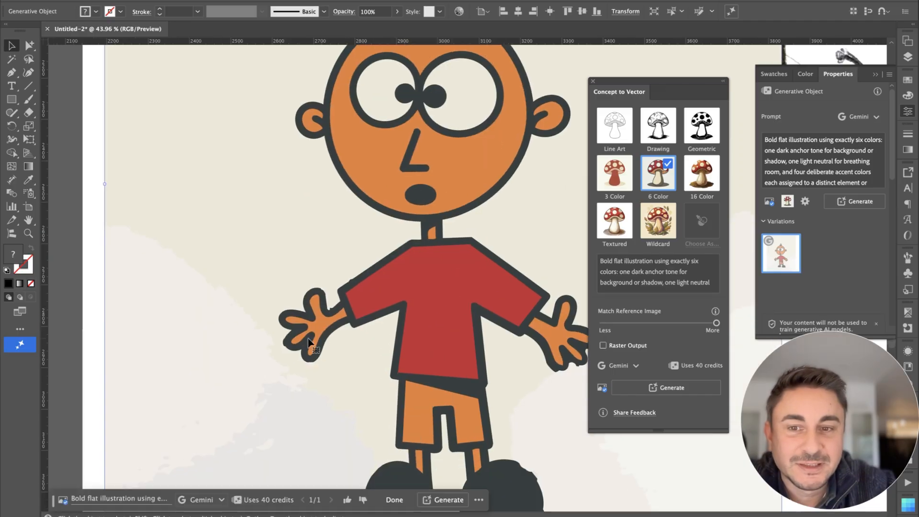
scroll(484, 355, down, 2)
scroll(483, 352, down, 4)
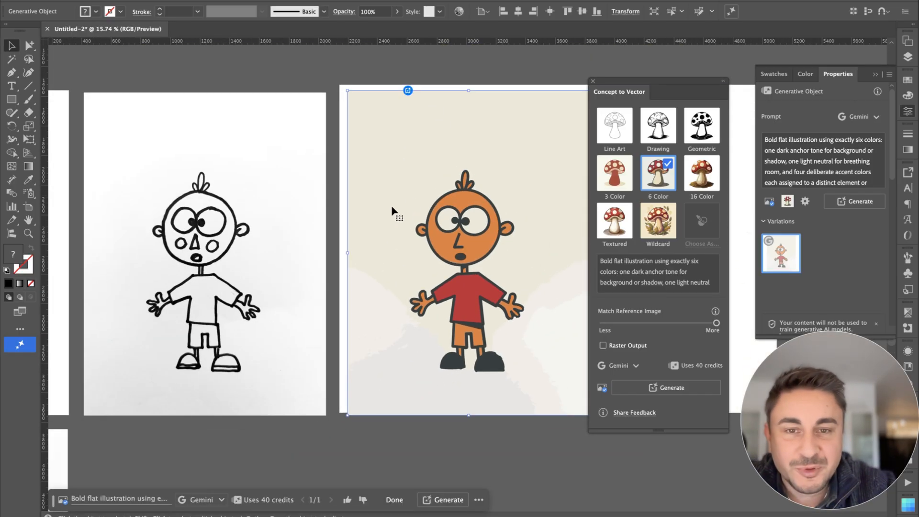
scroll(395, 207, down, 2)
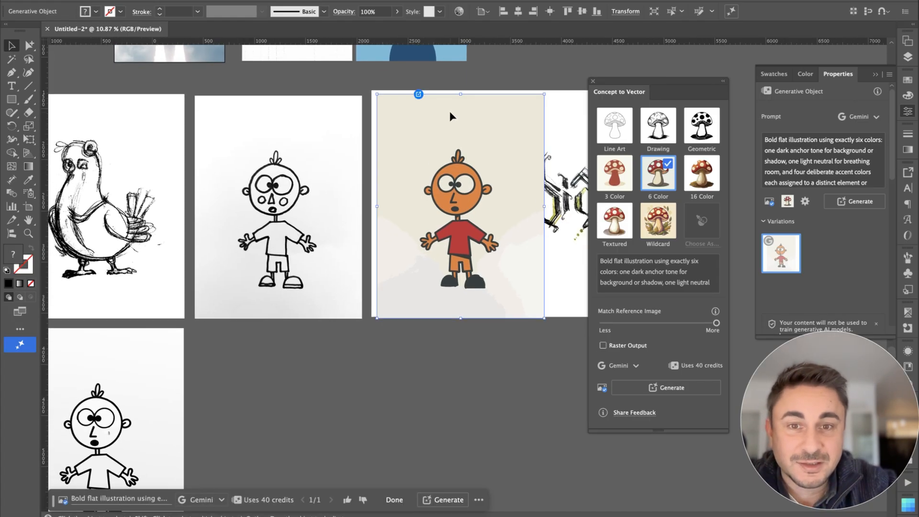
mouse_move(450, 117)
mouse_down()
mouse_move(318, 376)
mouse_move(262, 359)
mouse_up()
Step: Generate a vector from the "phobia" lettering with Concept to Vector, using the 3 Color preset and Match Reference Image set about halfway
scroll(262, 359, right, 3)
scroll(262, 359, up, 1)
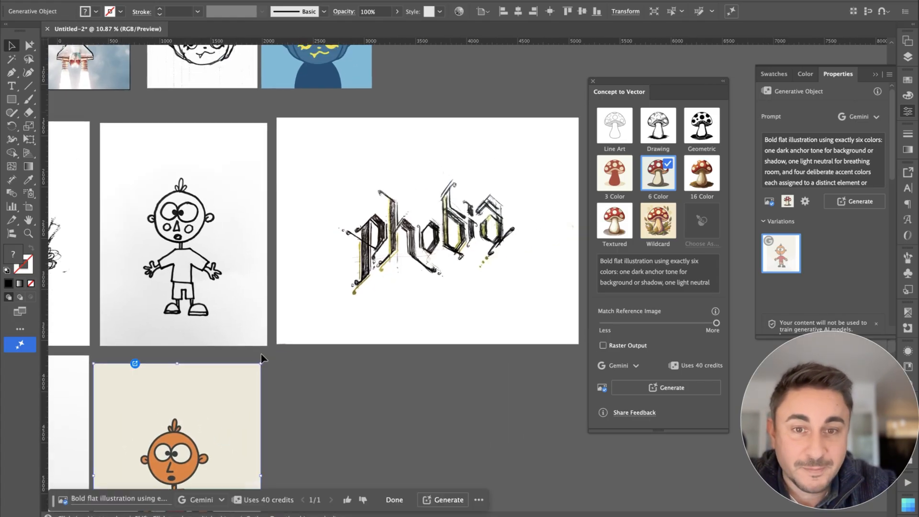
click(463, 188)
scroll(464, 188, up, 3)
click(272, 501)
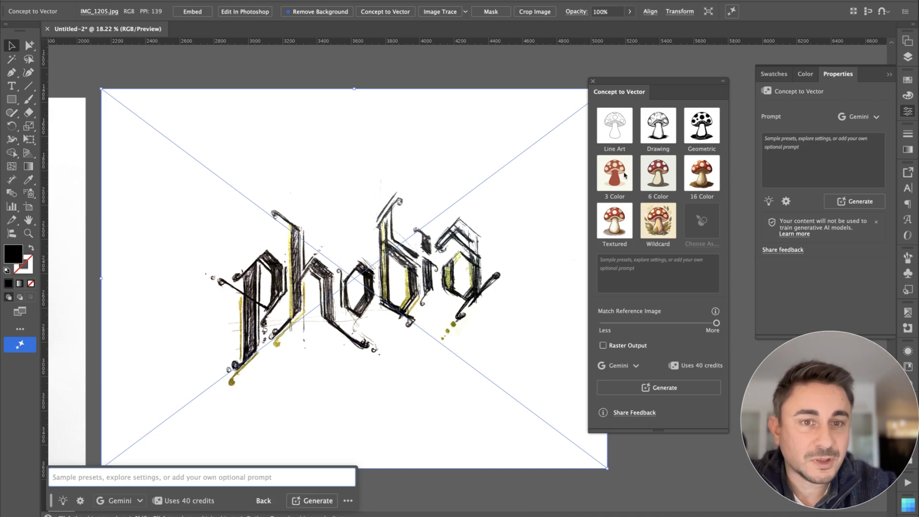
click(616, 176)
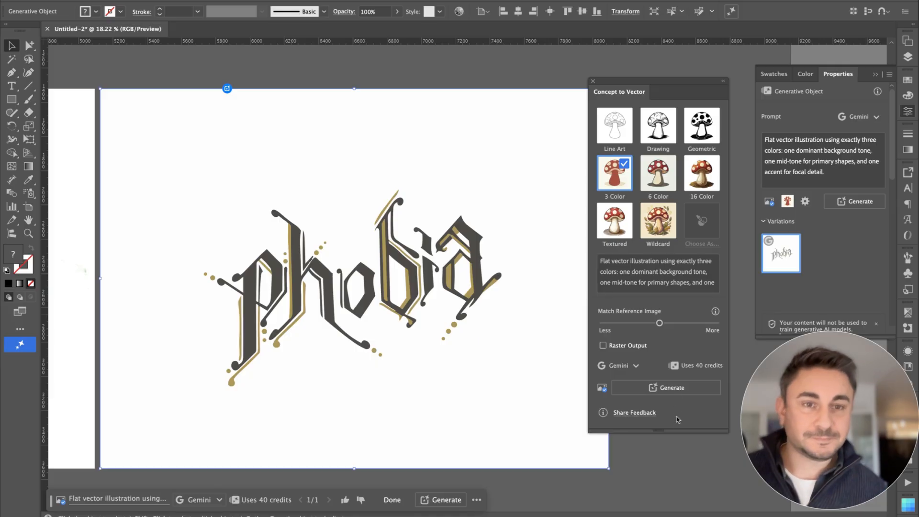
scroll(354, 278, down, 1)
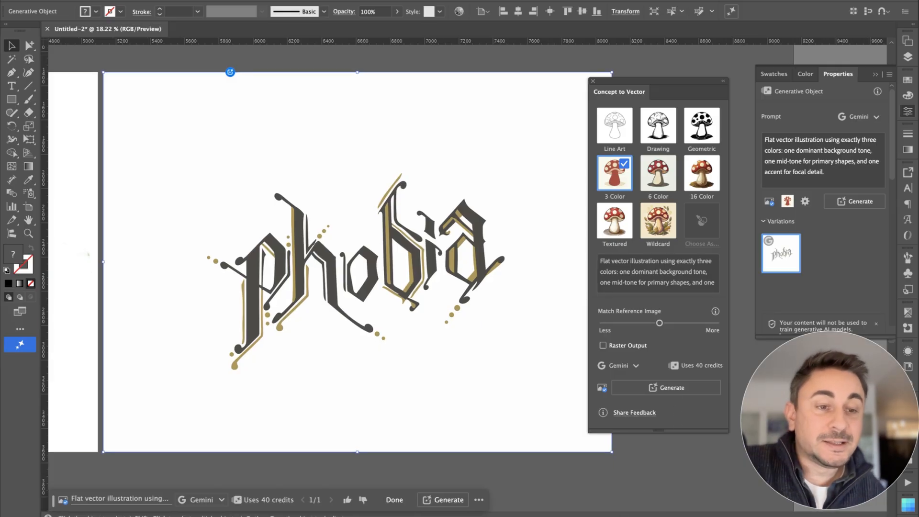